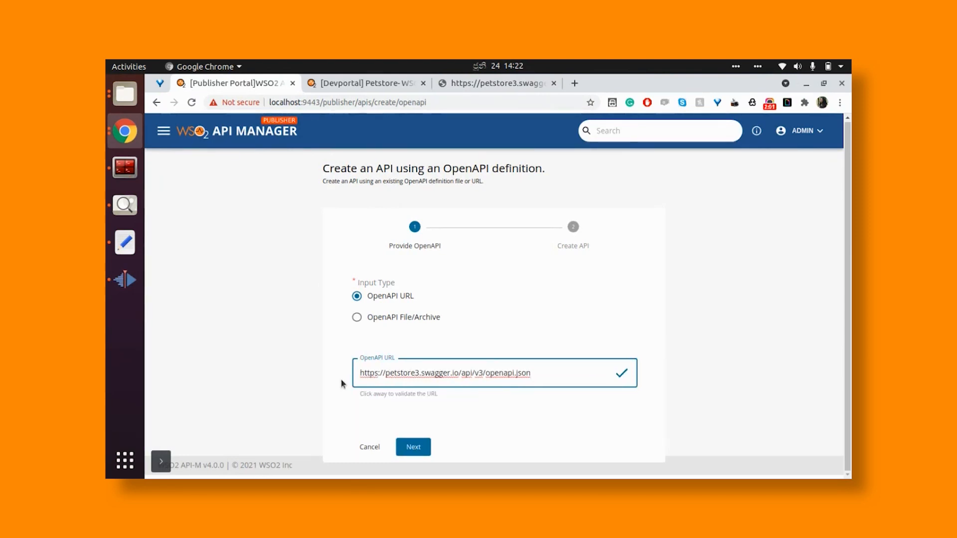
# - Proceed with the OpenAPI URL to the API details, naming the API Petstore with the context /petstore
pyautogui.click(410, 451)
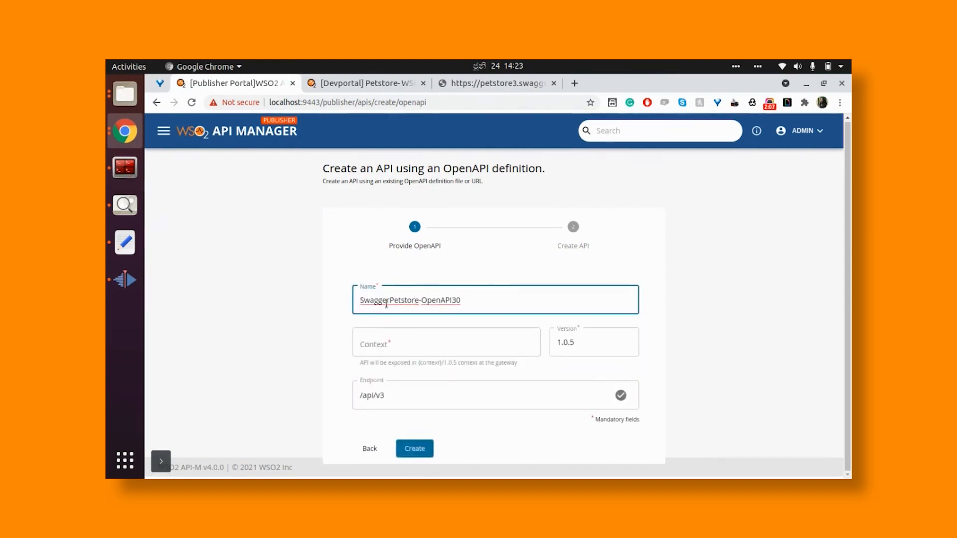
pyautogui.moveTo(390, 301); pyautogui.dragTo(491, 314)
pyautogui.press('BackSpace')
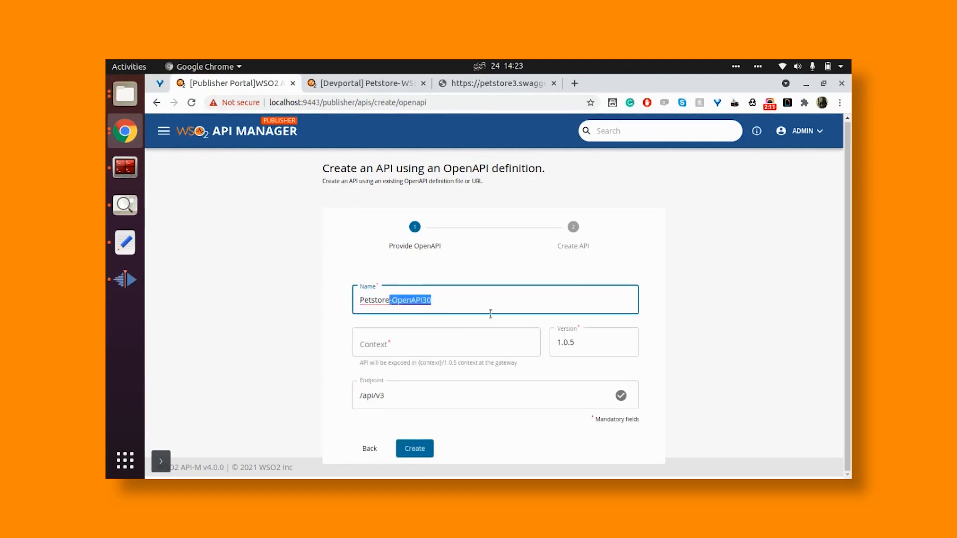
pyautogui.press('BackSpace')
pyautogui.click(393, 343)
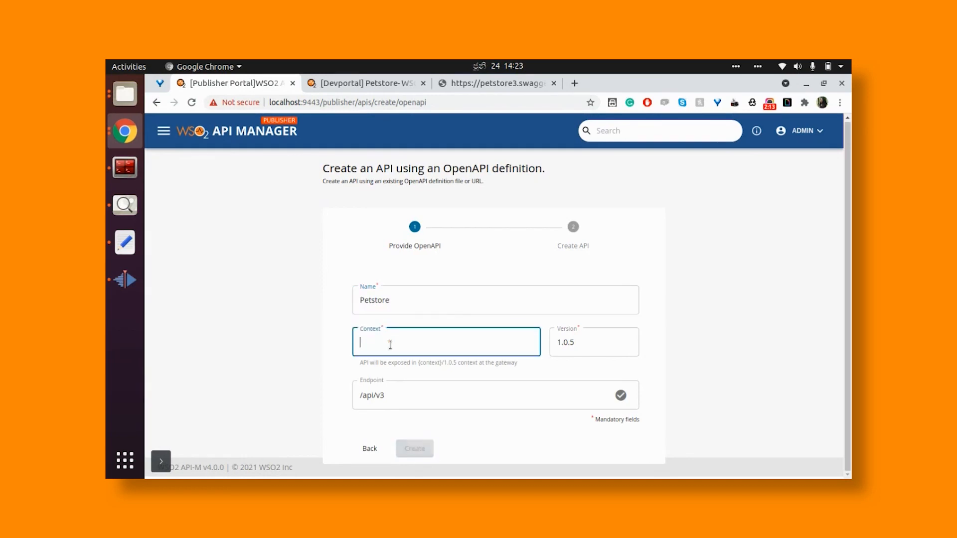
pyautogui.write('/p')
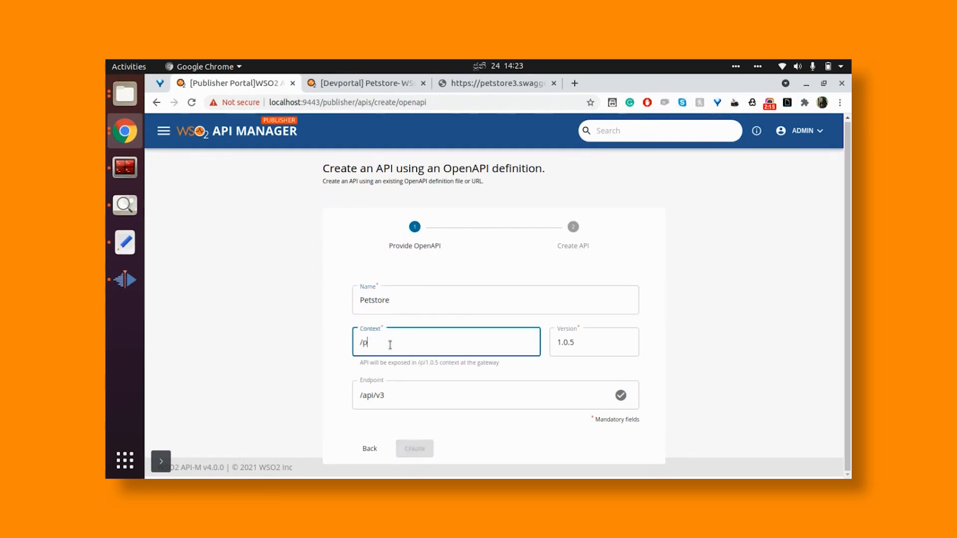
pyautogui.write('etstore')
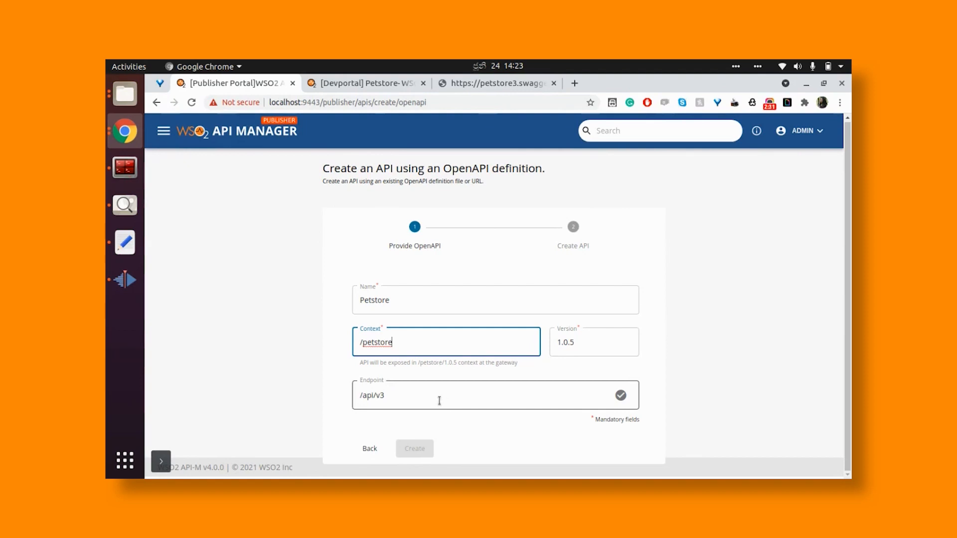
# - Clear the Petstore API's endpoint value and create the API
pyautogui.moveTo(439, 401); pyautogui.dragTo(331, 391)
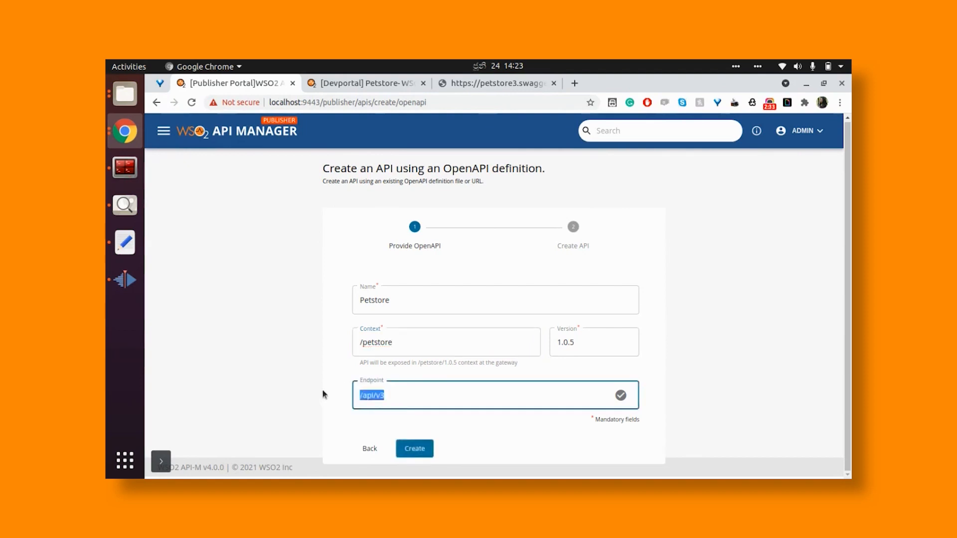
pyautogui.press('BackSpace')
pyautogui.click(421, 452)
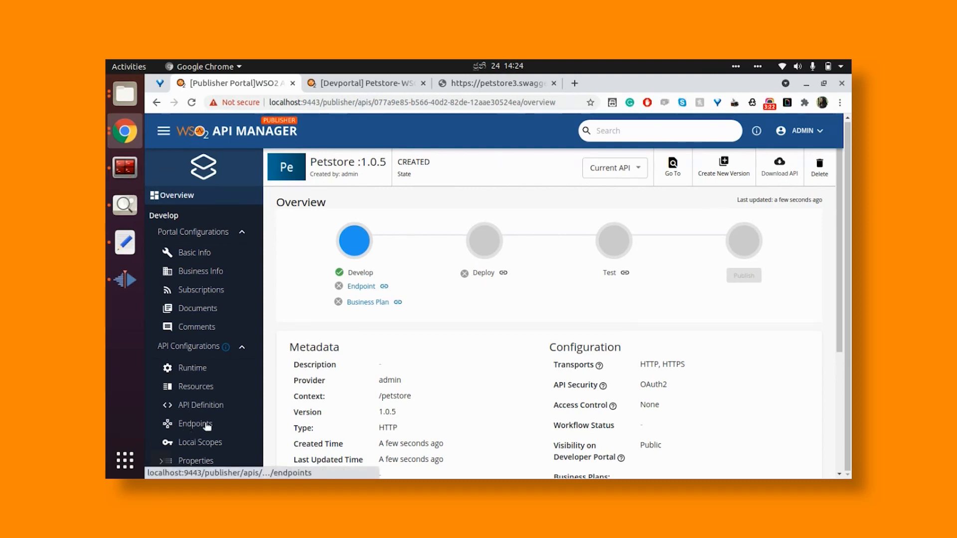
# - Add a Prototype Implementation endpoint to the Petstore API and open the inline script of GET /pet/{petId} for review
pyautogui.click(207, 427)
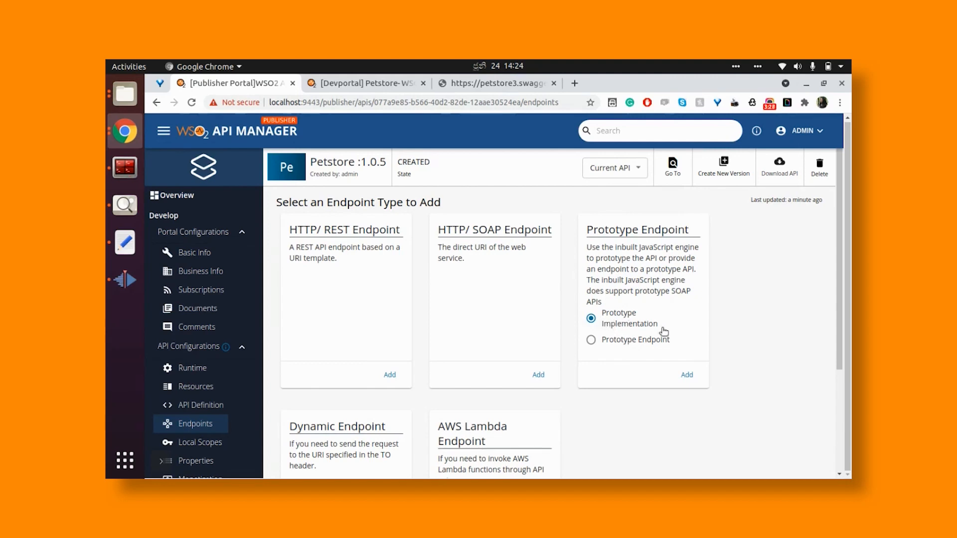
pyautogui.click(686, 375)
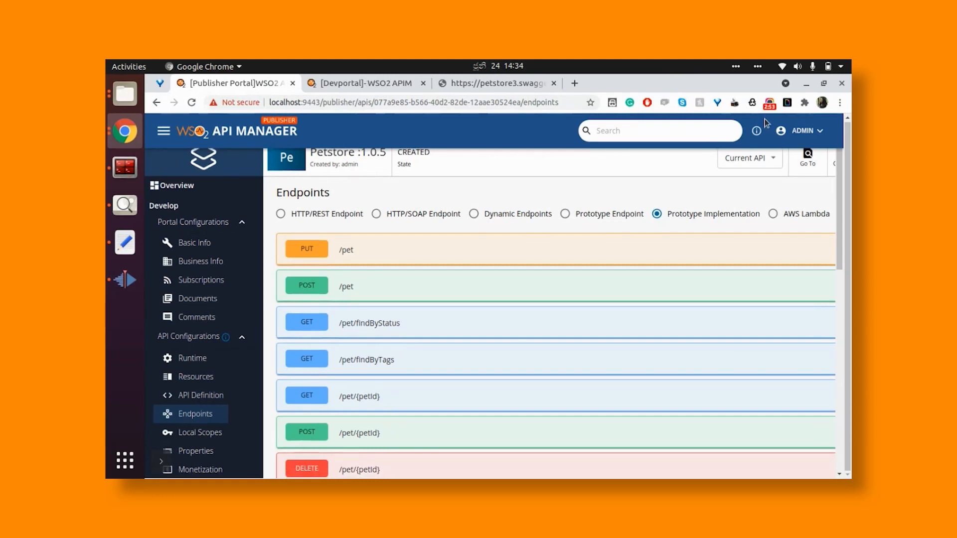
pyautogui.click(424, 398)
pyautogui.scroll(-4, 563, 359)
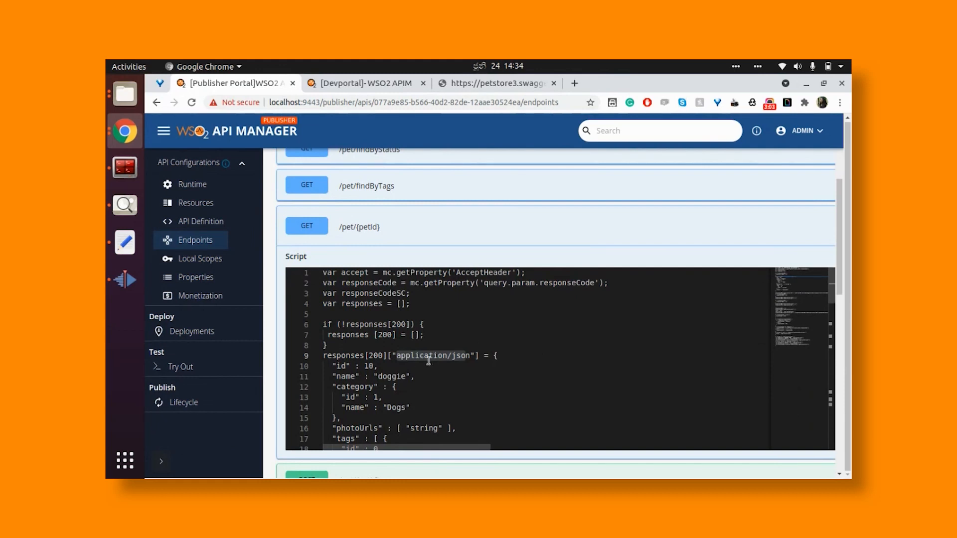
pyautogui.scroll(-5, 466, 359)
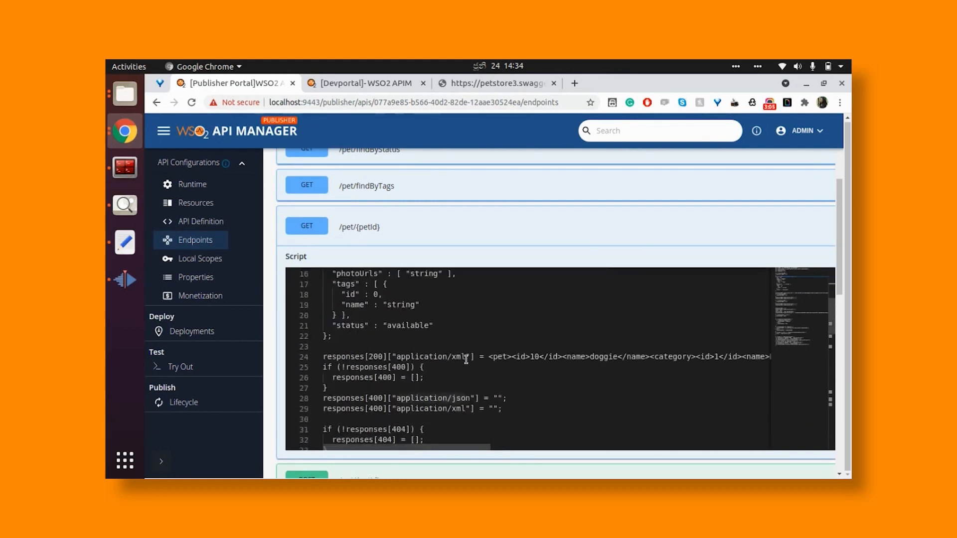
pyautogui.scroll(5, 466, 359)
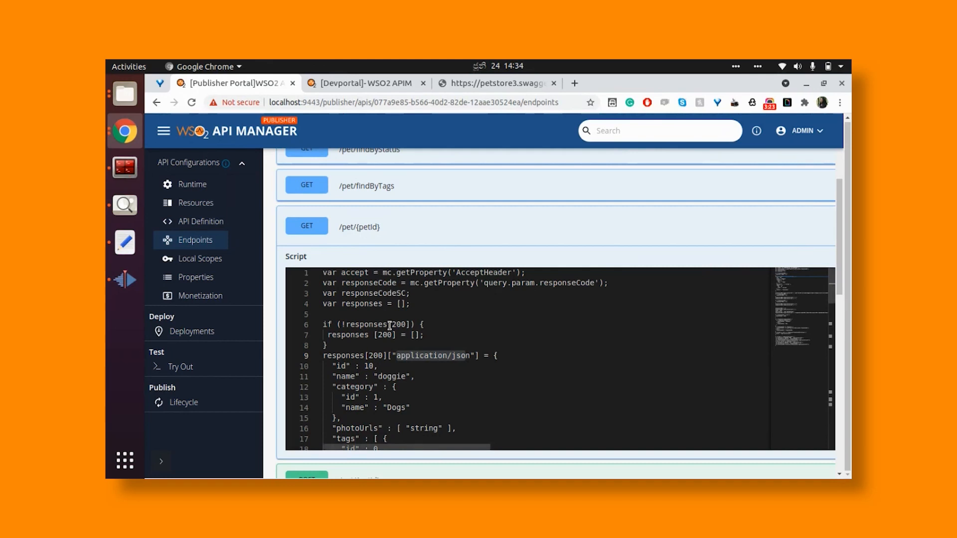
# - Copy the petId == 1 response block from the Text Editor document into the GET /pet/{petId} script, below the 200 application/json response
pyautogui.click(124, 246)
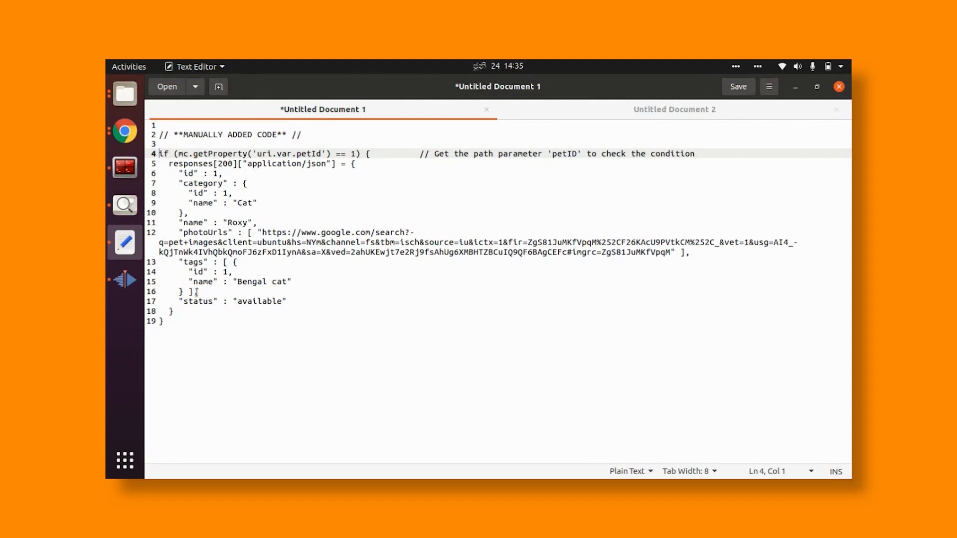
pyautogui.moveTo(172, 321); pyautogui.dragTo(156, 151)
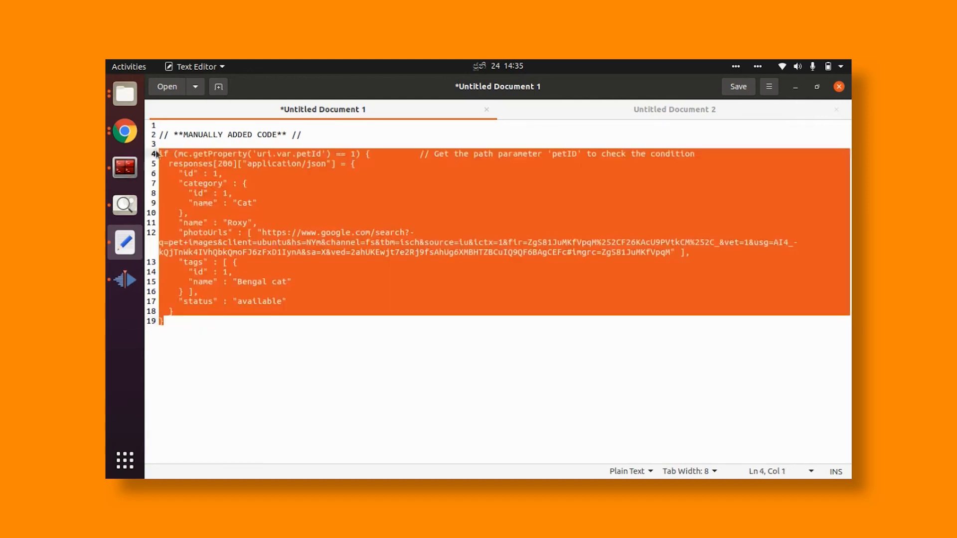
pyautogui.click(125, 131)
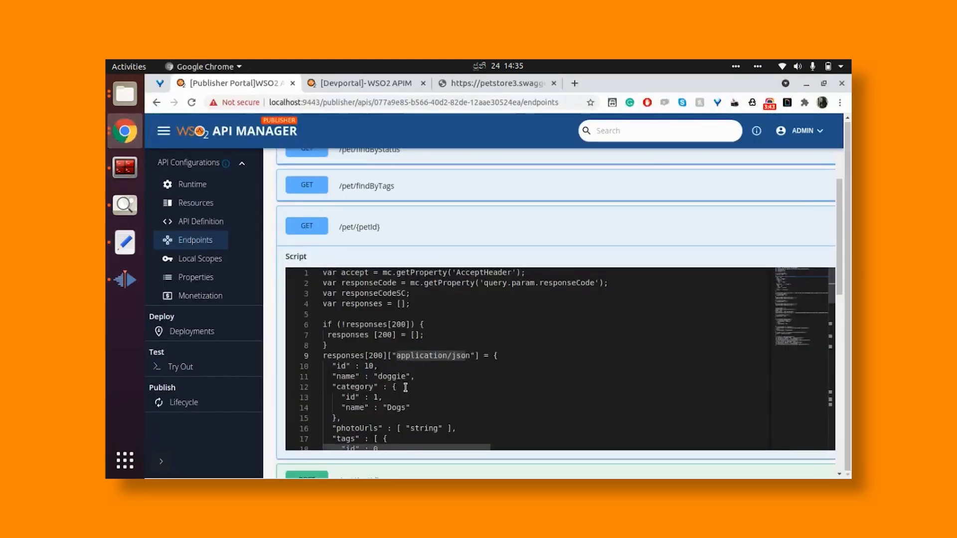
pyautogui.scroll(-5, 351, 389)
pyautogui.click(345, 375)
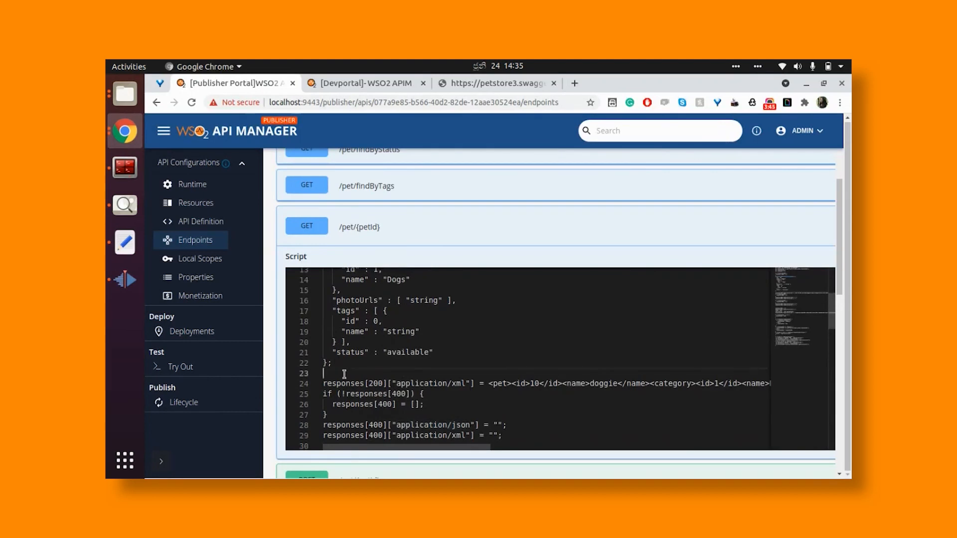
pyautogui.press('Return')
pyautogui.hotkey('ctrl', 'v')
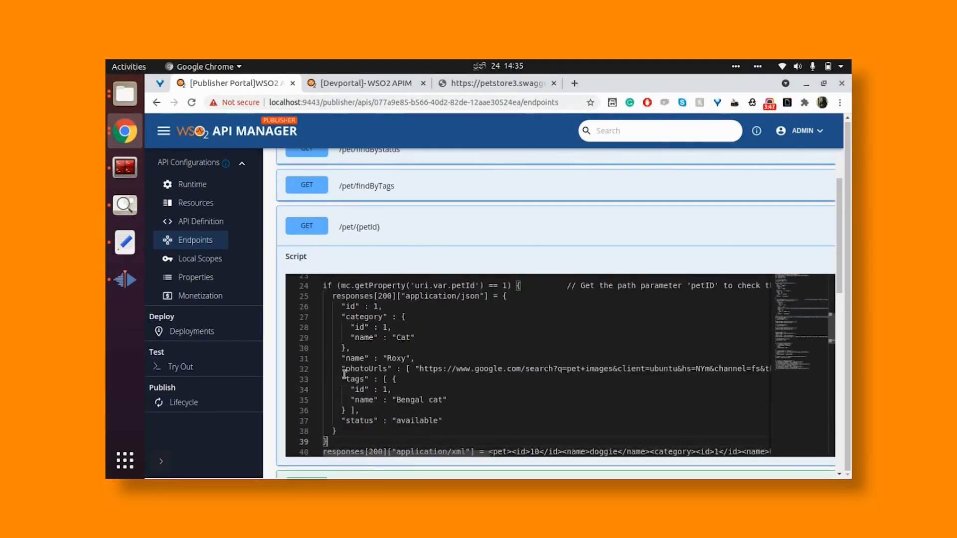
# - Review the edited GET /pet/{petId} script and save the API's prototype implementation
pyautogui.scroll(3, 433, 402)
pyautogui.scroll(2, 432, 402)
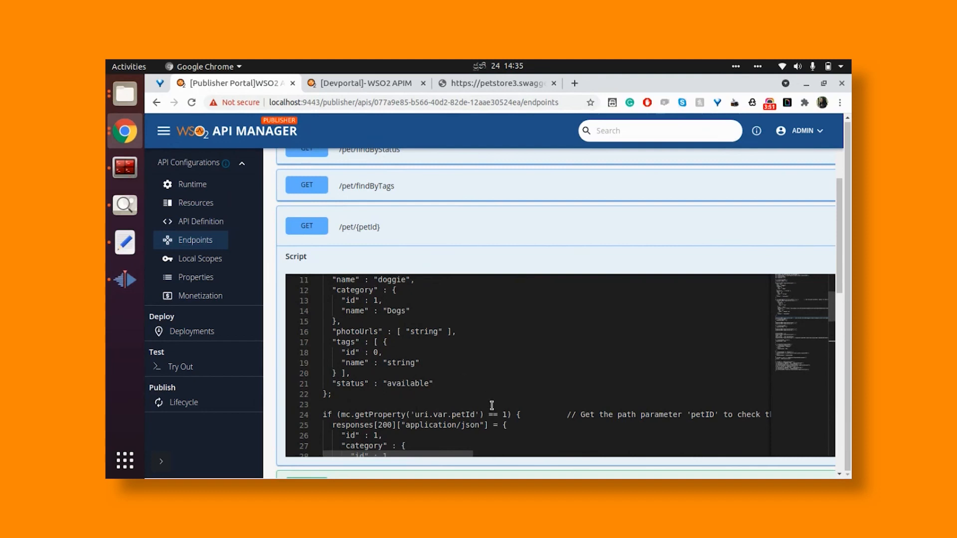
pyautogui.scroll(3, 545, 372)
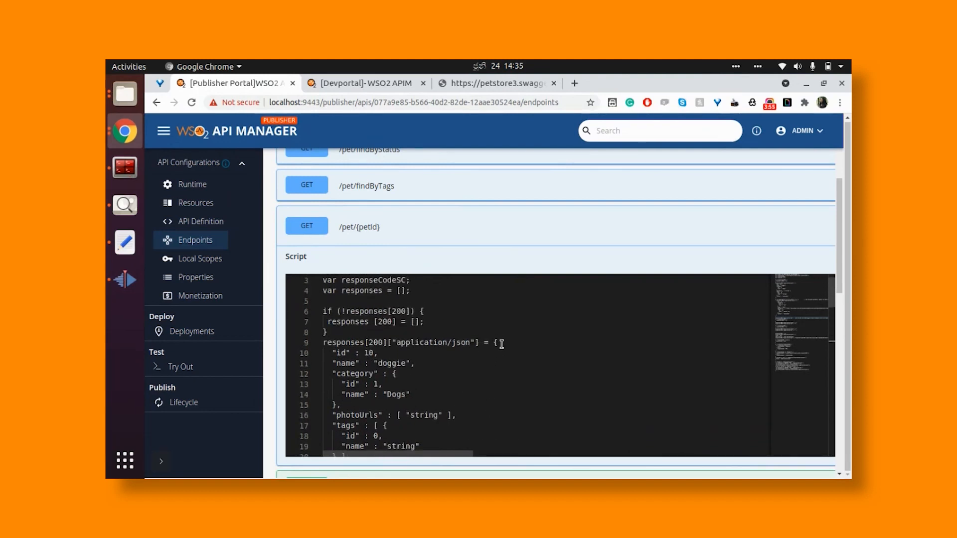
pyautogui.scroll(-1, 501, 344)
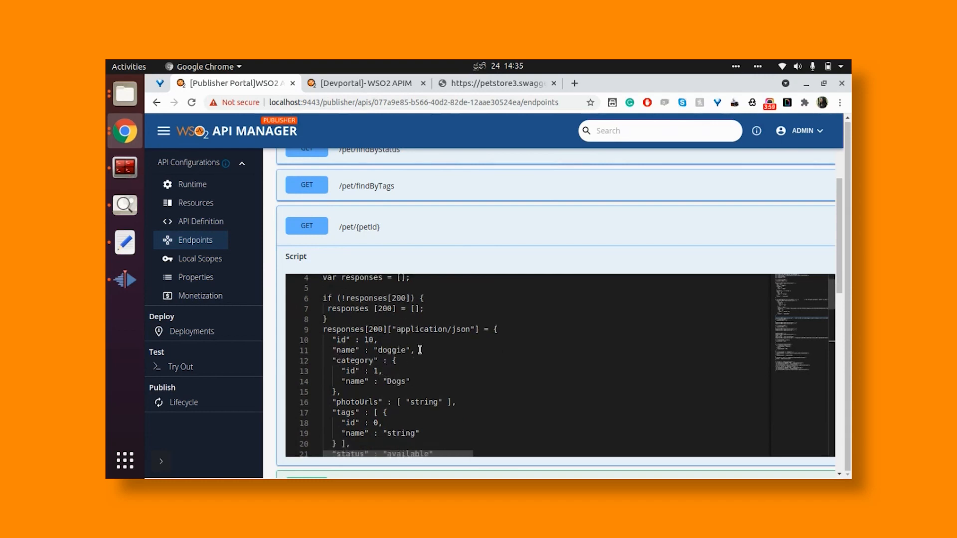
pyautogui.scroll(-5, 578, 332)
pyautogui.scroll(-10, 577, 332)
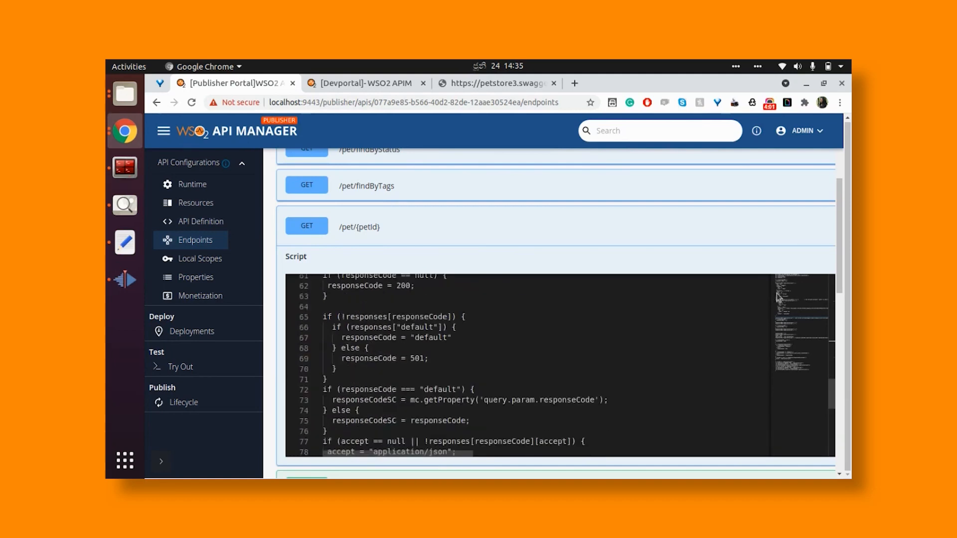
pyautogui.scroll(-10, 776, 293)
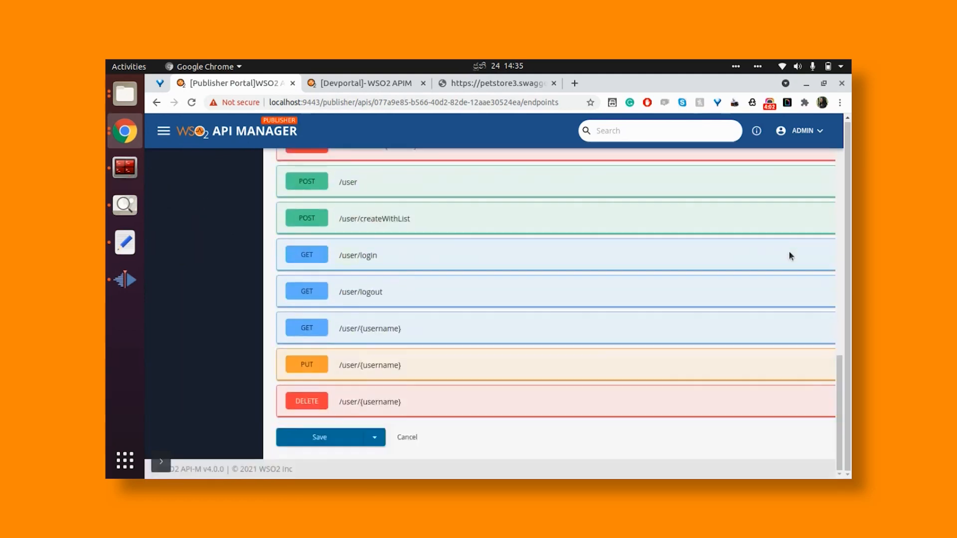
pyautogui.click(320, 437)
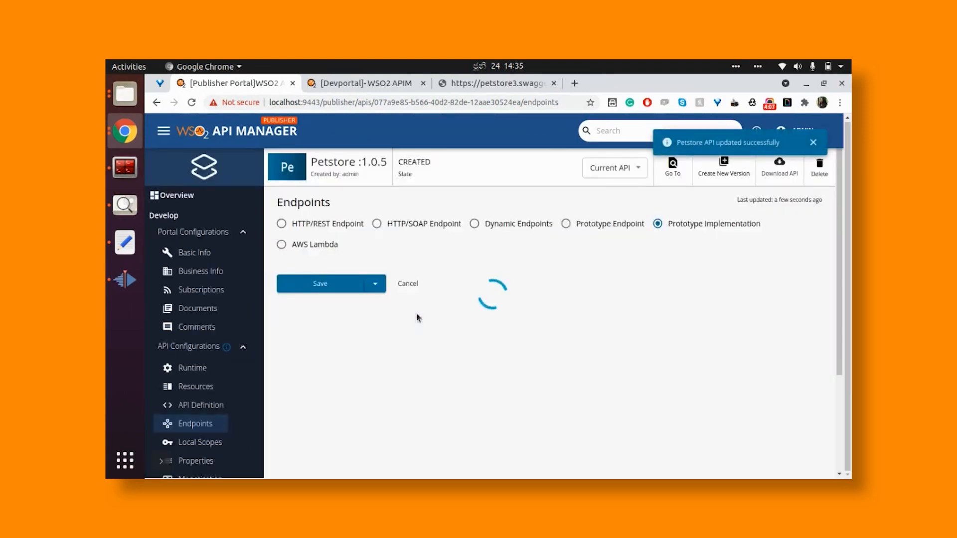
# - Deploy a revision of the Petstore API to the Default gateway on the localhost virtual host
pyautogui.click(182, 202)
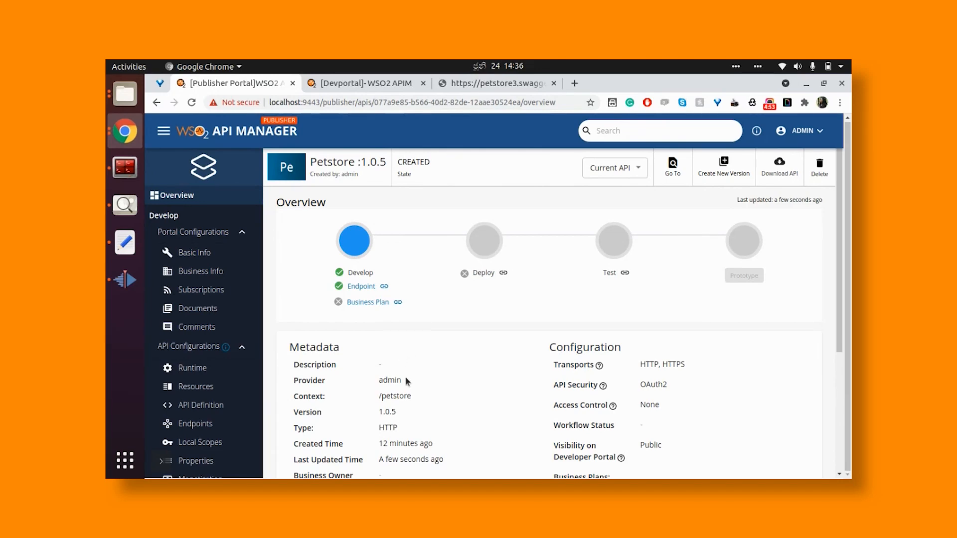
pyautogui.scroll(-4, 405, 381)
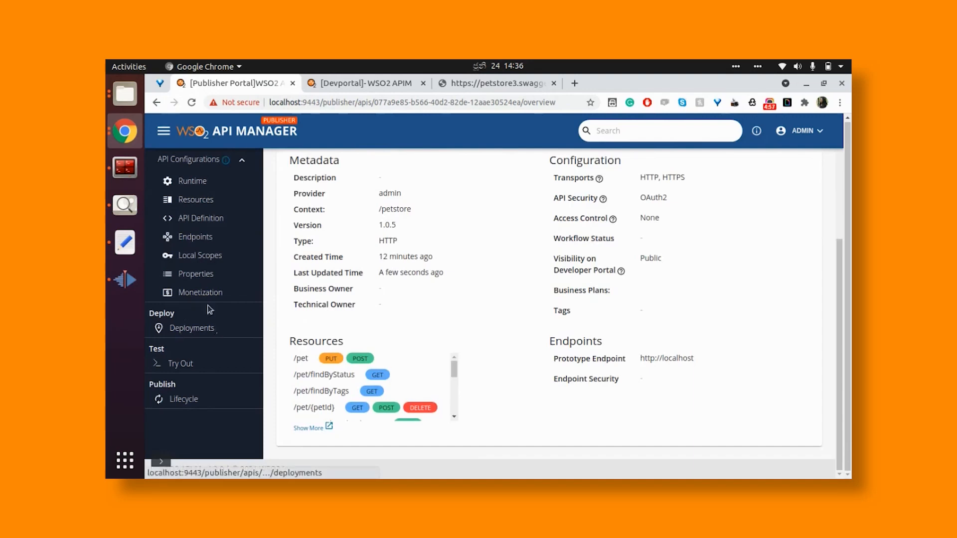
pyautogui.click(192, 329)
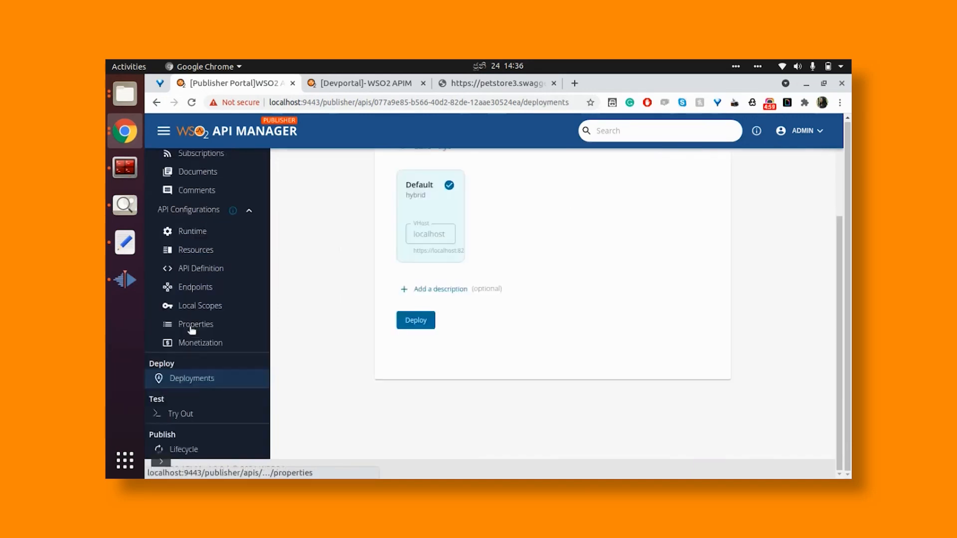
pyautogui.click(419, 326)
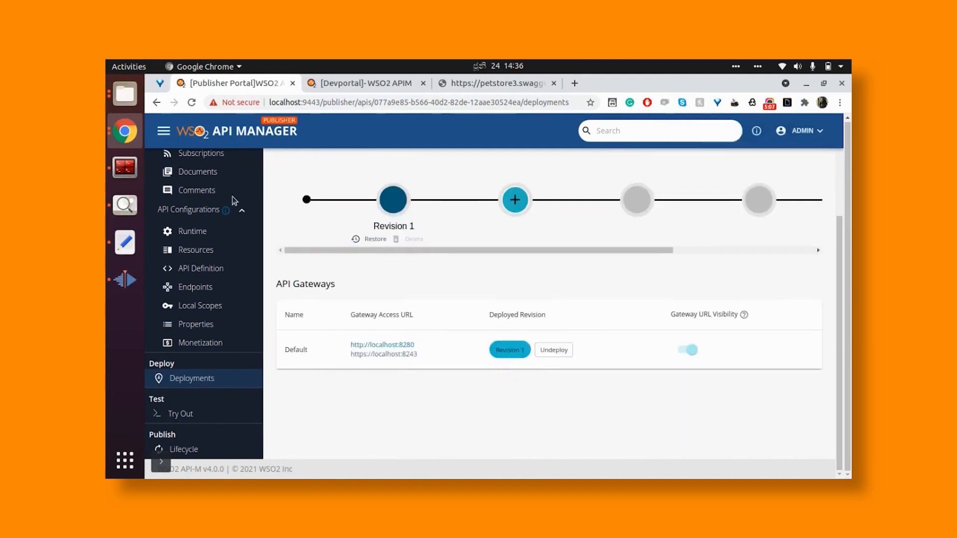
# - Return to the Petstore API overview and publish the API as a prototype
pyautogui.scroll(3, 233, 200)
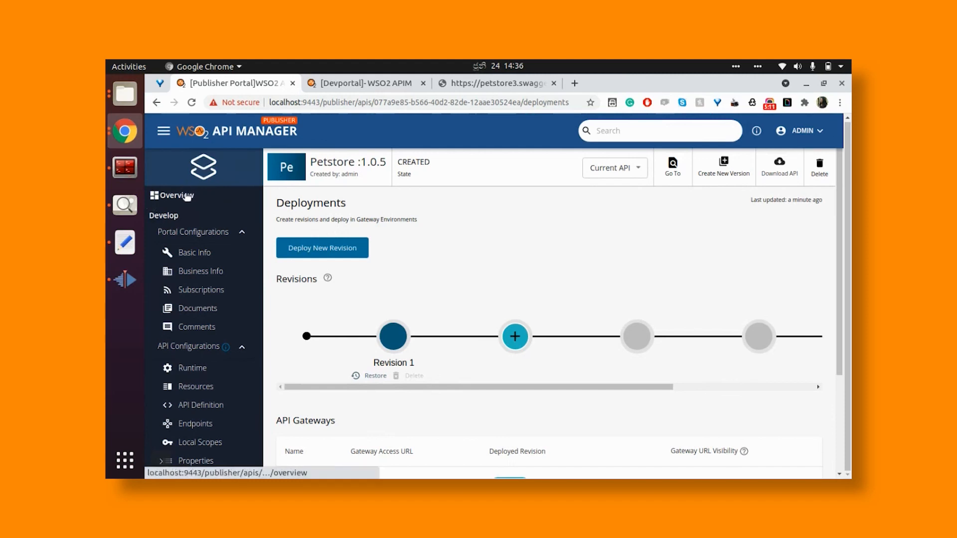
pyautogui.click(187, 196)
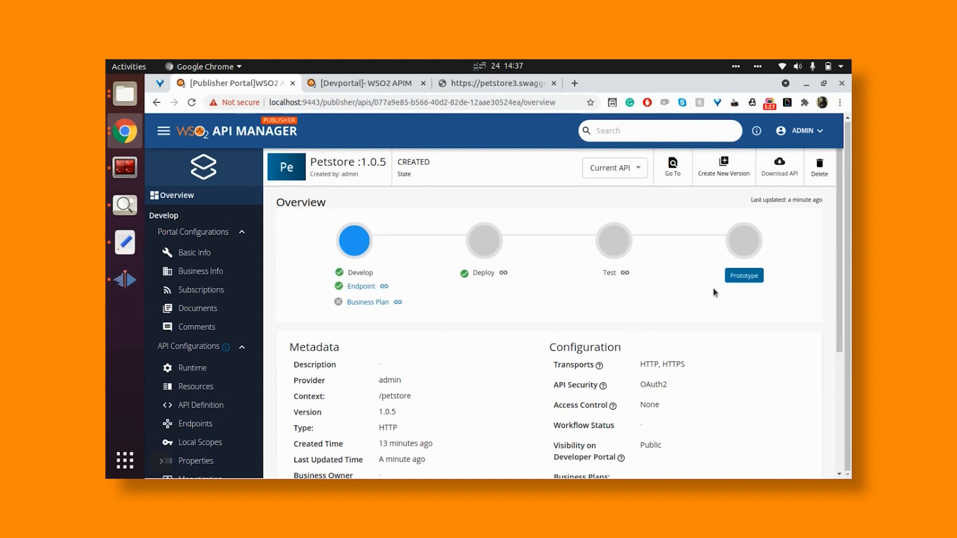
pyautogui.click(743, 280)
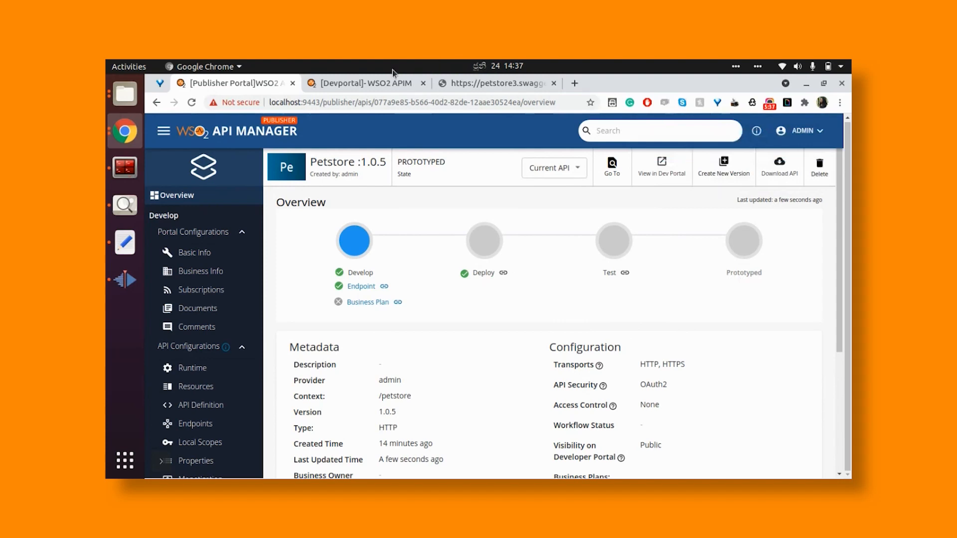
# - Switch to the Developer Portal, refresh the API list, and open the Petstore API's Try Out console at the pet operations
pyautogui.click(379, 84)
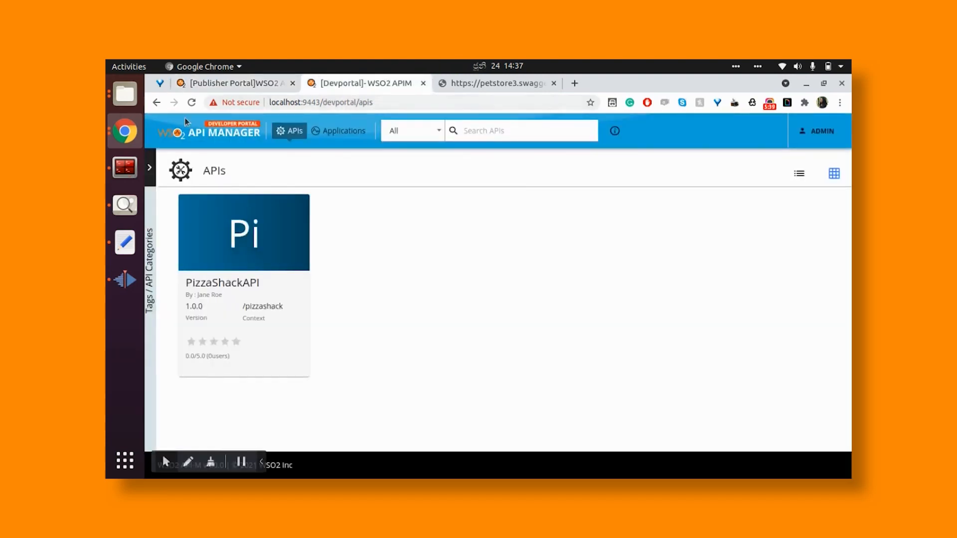
pyautogui.click(191, 103)
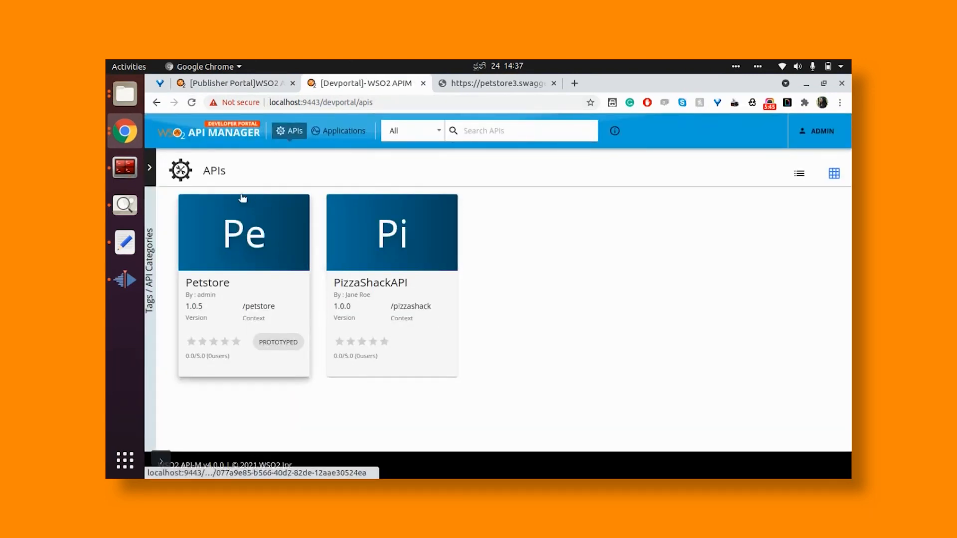
pyautogui.click(252, 251)
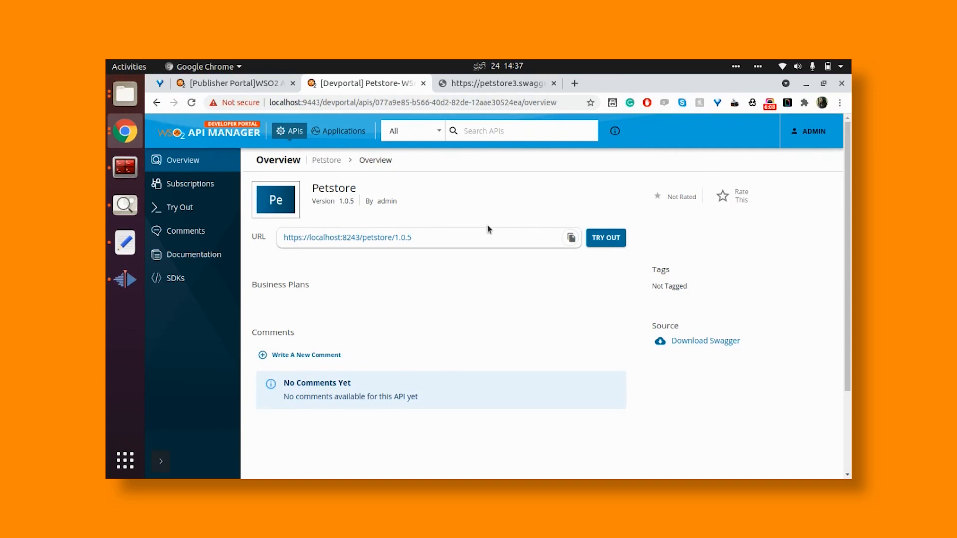
pyautogui.click(606, 239)
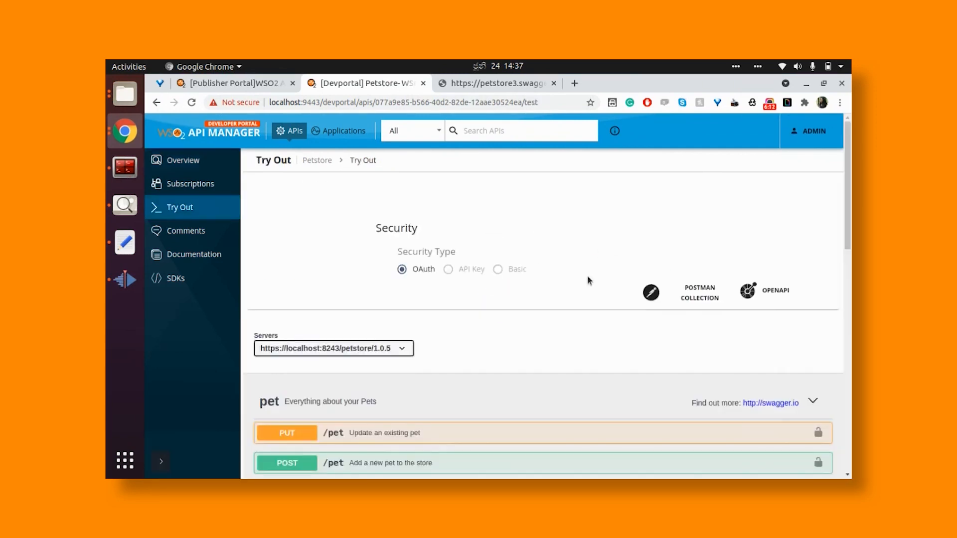
pyautogui.scroll(-4, 584, 295)
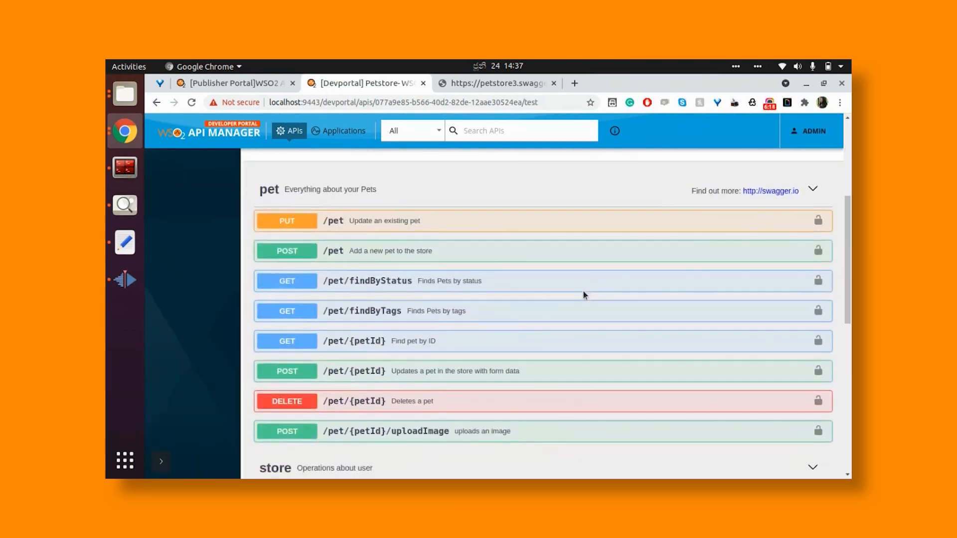
# - Expand the GET /pet/{petId} operation in the console and enable trying it out
pyautogui.scroll(4, 585, 294)
pyautogui.scroll(-4, 585, 295)
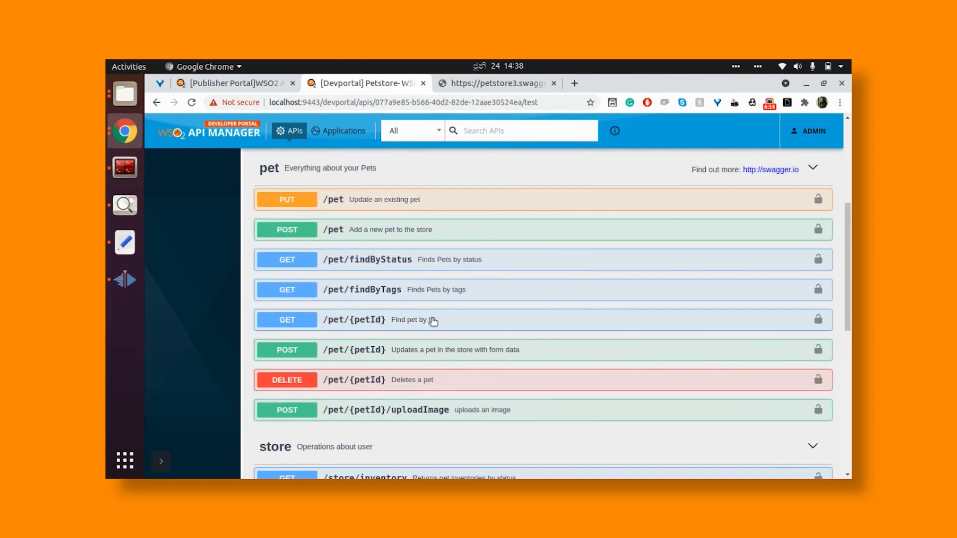
pyautogui.click(482, 325)
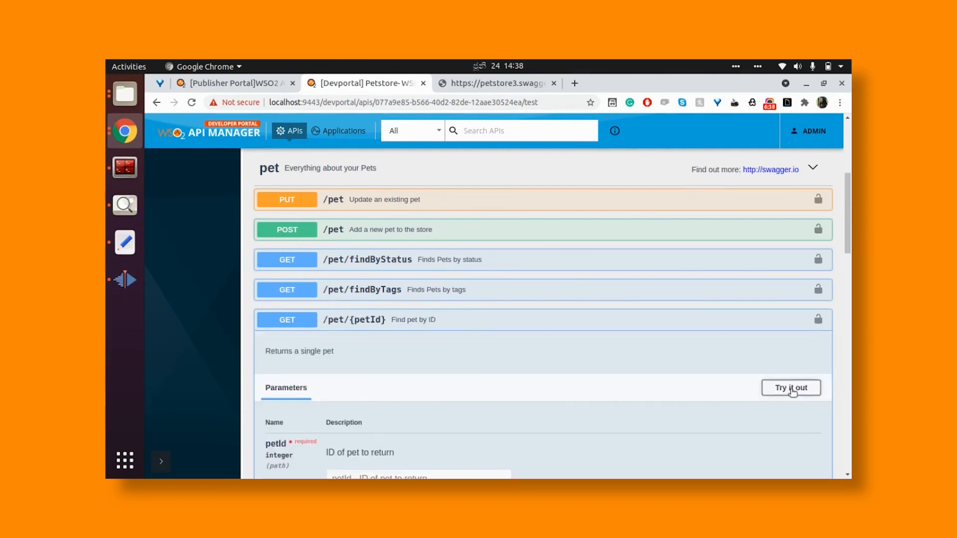
pyautogui.scroll(-5, 793, 392)
pyautogui.scroll(3, 791, 393)
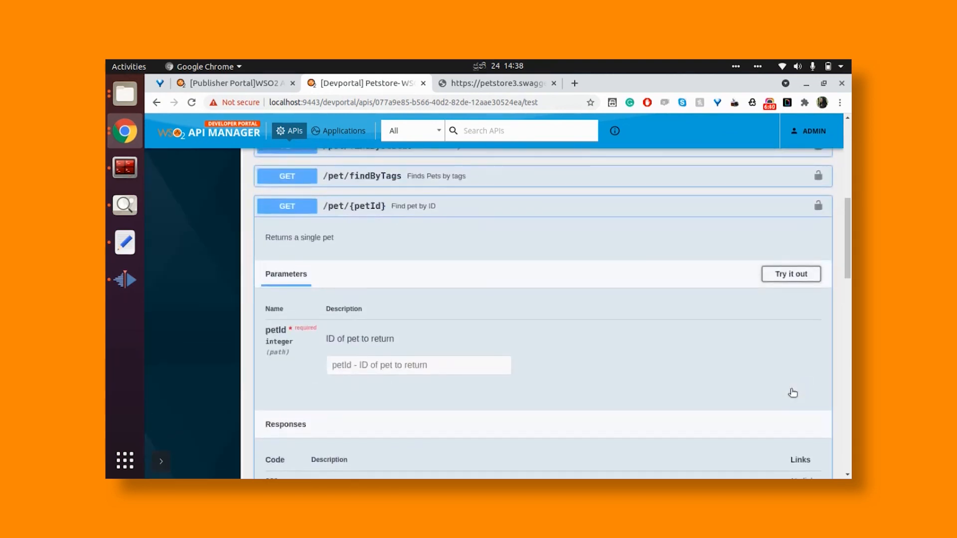
pyautogui.scroll(-2, 635, 345)
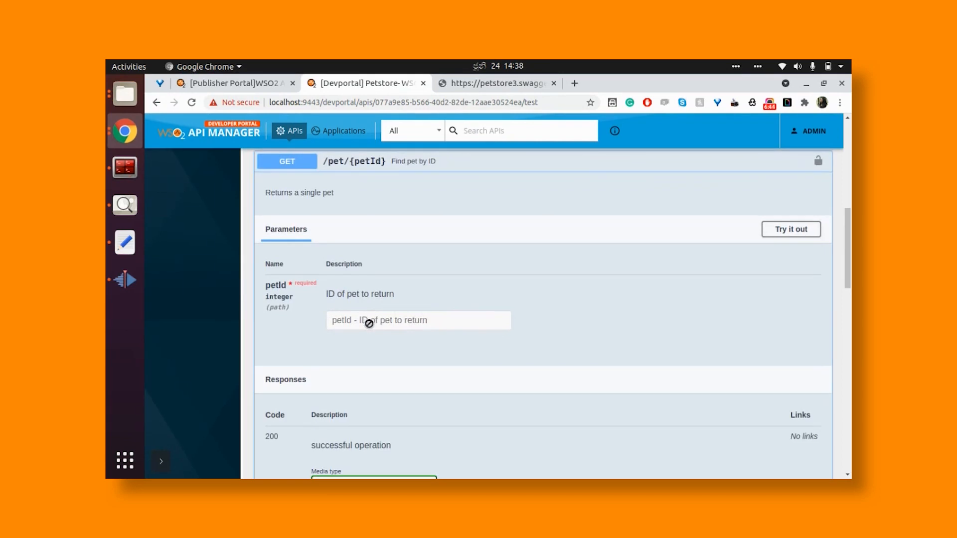
pyautogui.click(778, 234)
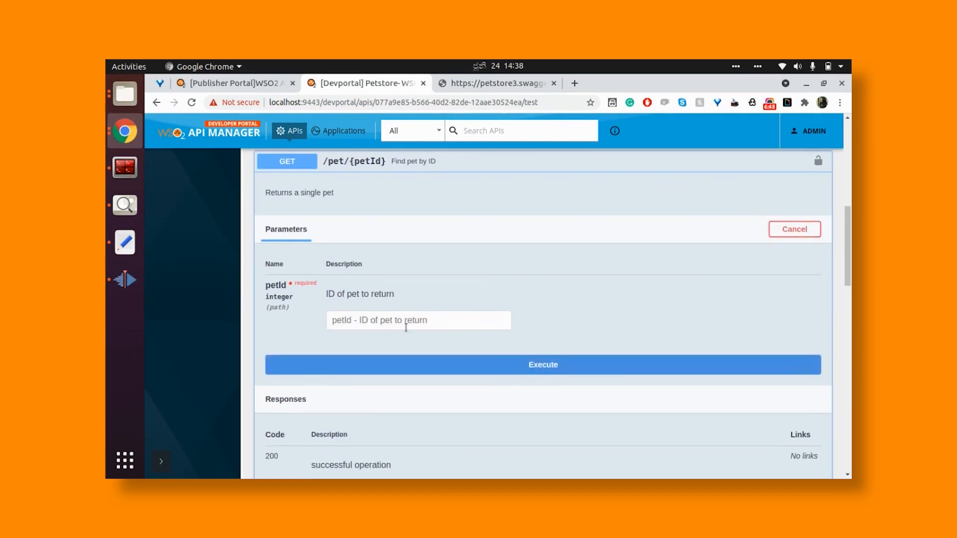
# - Run the GET /pet/{petId} request with petId 1 and the application/json response media type, and view the response body
pyautogui.click(425, 322)
pyautogui.write('1')
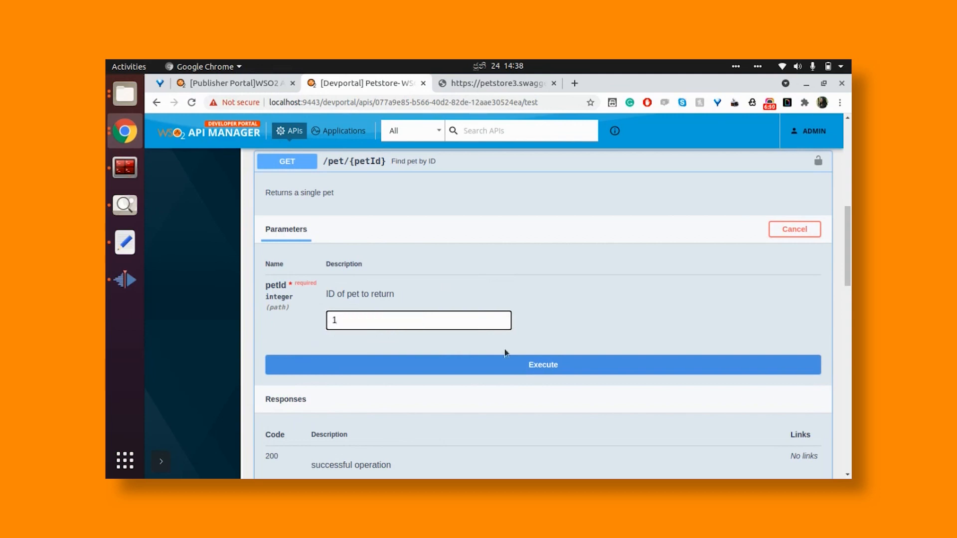
pyautogui.scroll(-5, 614, 316)
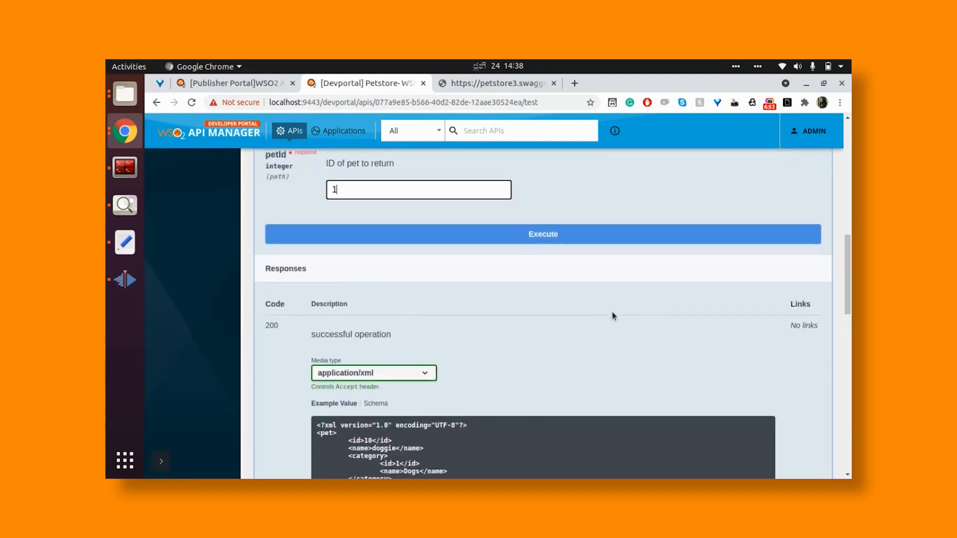
pyautogui.click(384, 375)
pyautogui.click(373, 396)
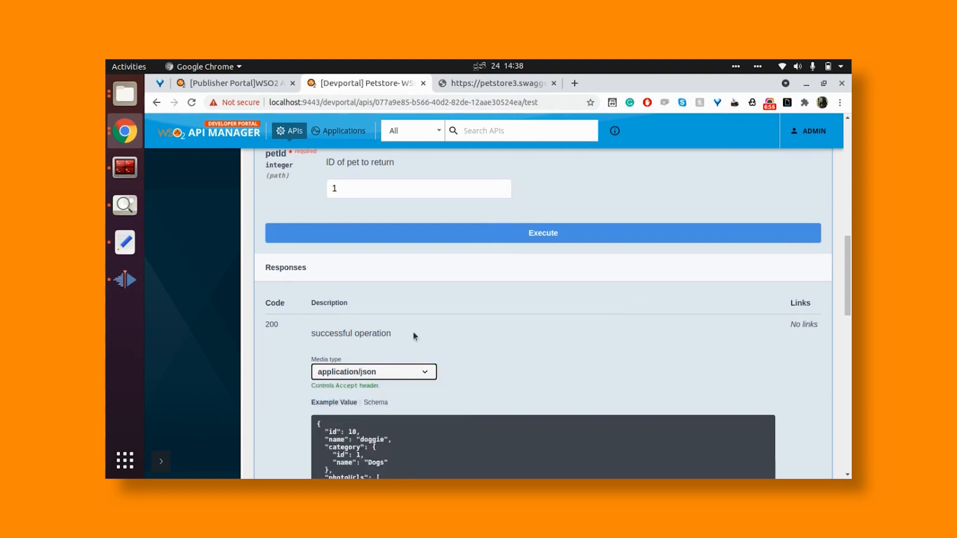
pyautogui.click(599, 235)
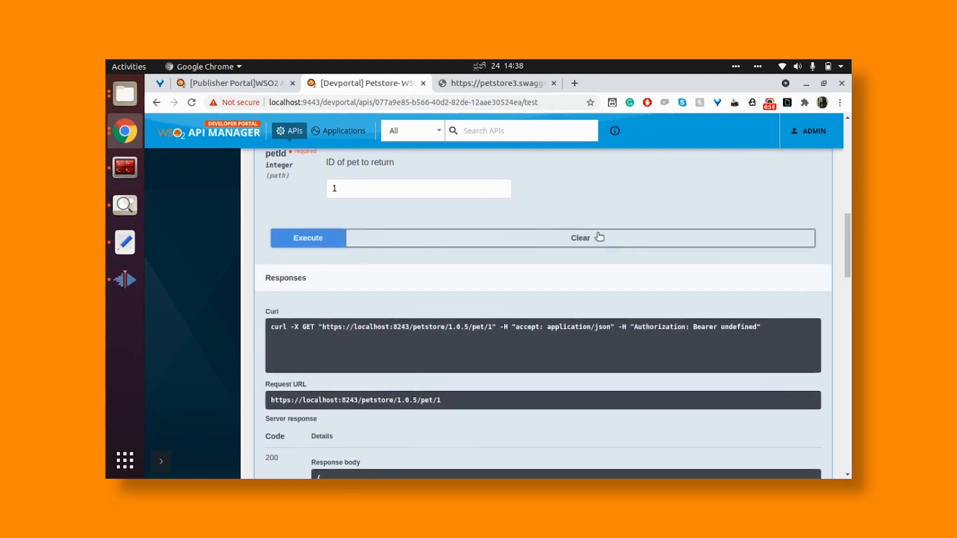
pyautogui.scroll(-5, 596, 320)
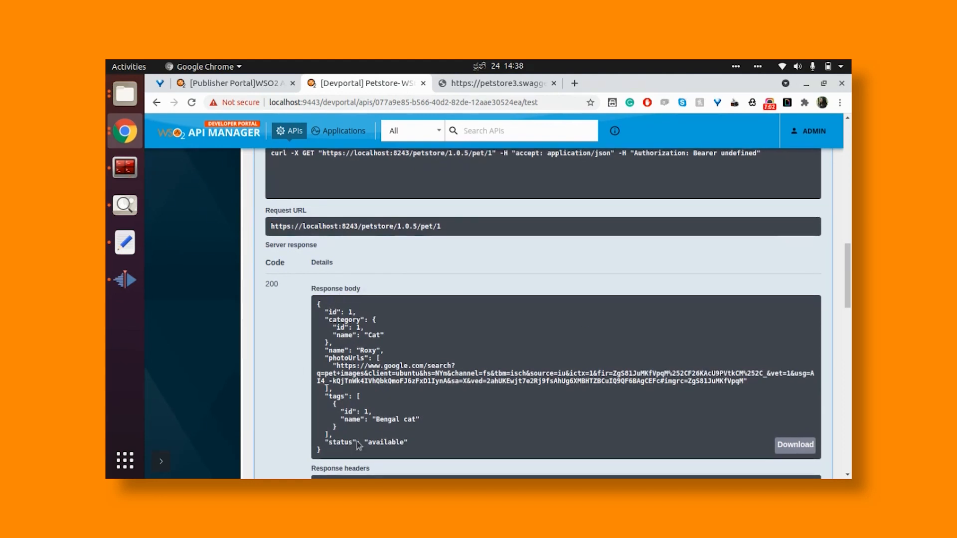
# - Compare the petId 1 response with the manually added script in Text Editor, and return to the Developer Portal in Chrome
pyautogui.scroll(3, 371, 352)
pyautogui.scroll(3, 371, 352)
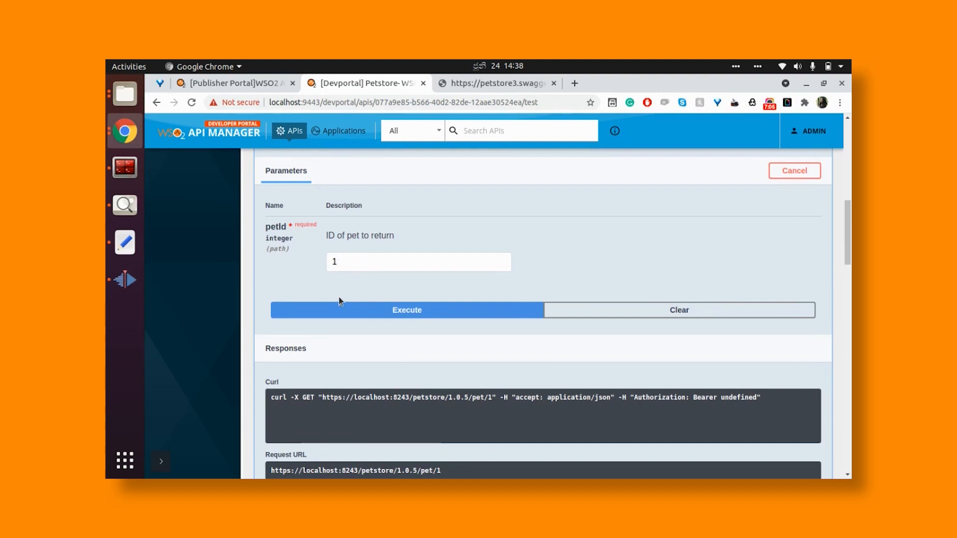
pyautogui.scroll(-4, 363, 258)
pyautogui.scroll(-1, 363, 258)
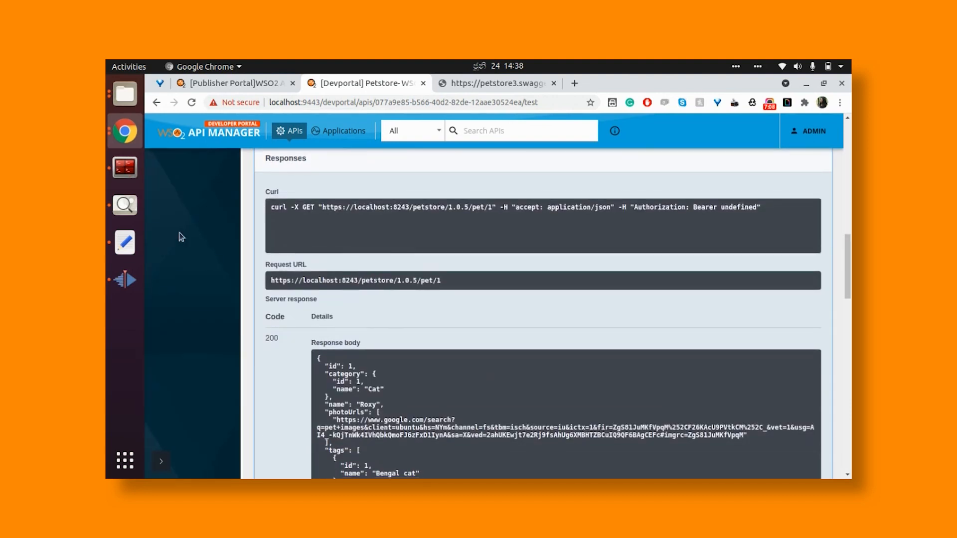
pyautogui.click(125, 242)
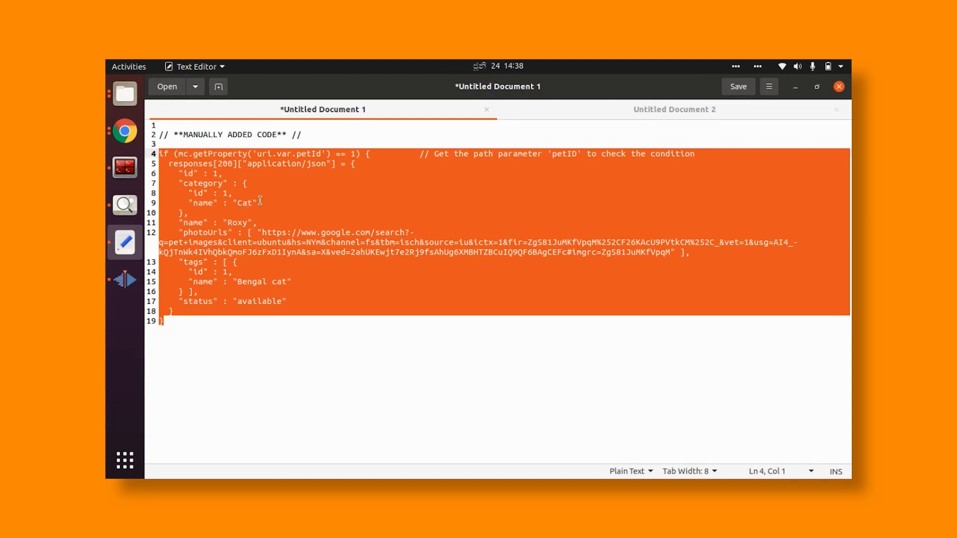
pyautogui.click(124, 132)
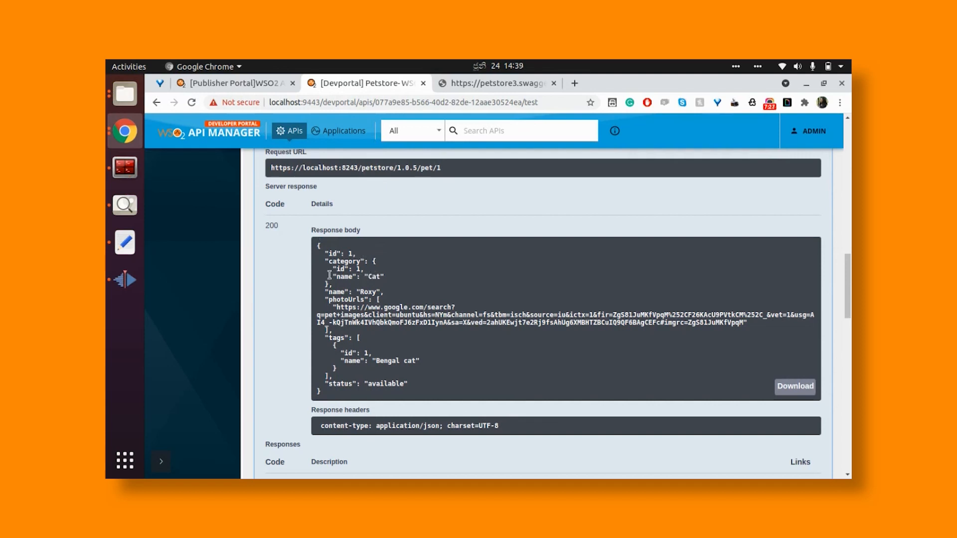
# - Change petId to 2, run the GET /pet/{petId} request again, and view its response body
pyautogui.scroll(6, 435, 270)
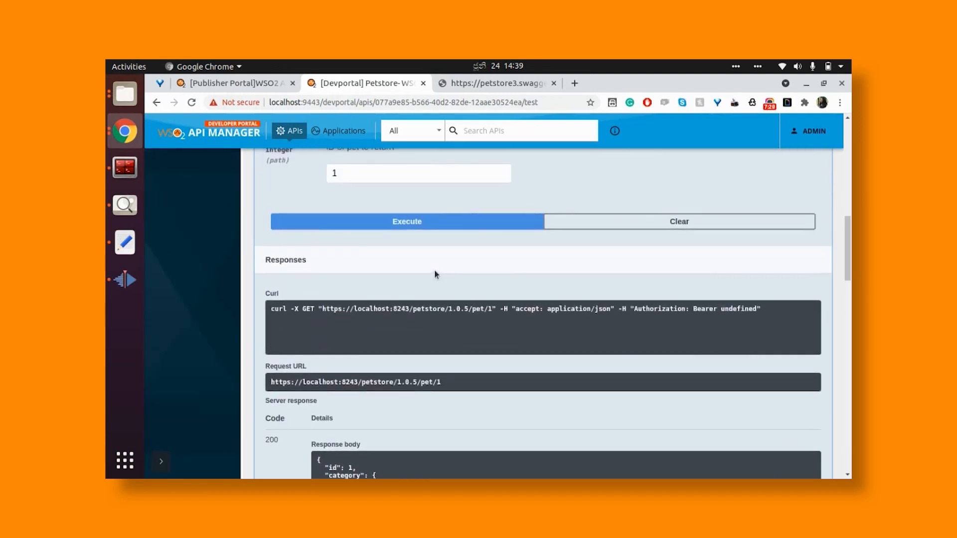
pyautogui.moveTo(360, 264); pyautogui.dragTo(328, 264)
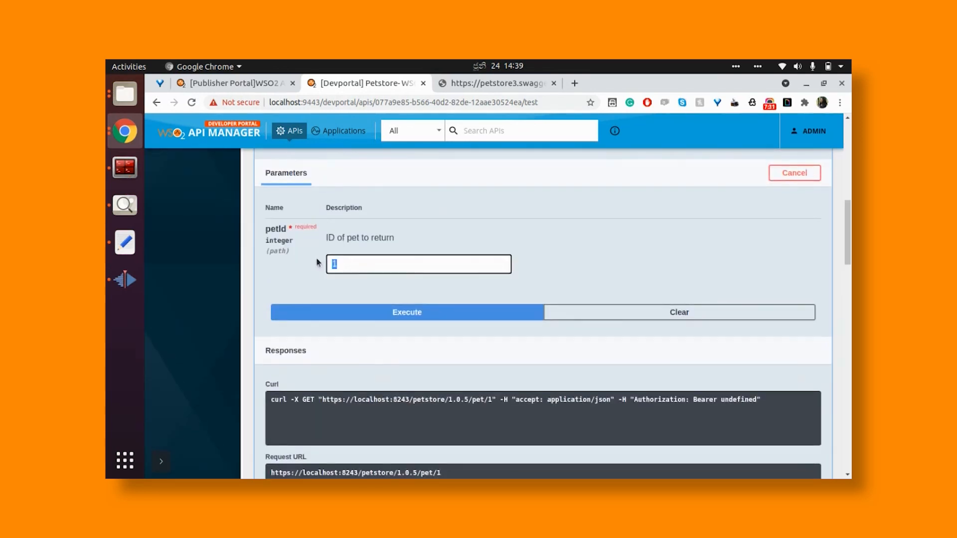
pyautogui.write('2')
pyautogui.click(438, 312)
pyautogui.scroll(-6, 559, 371)
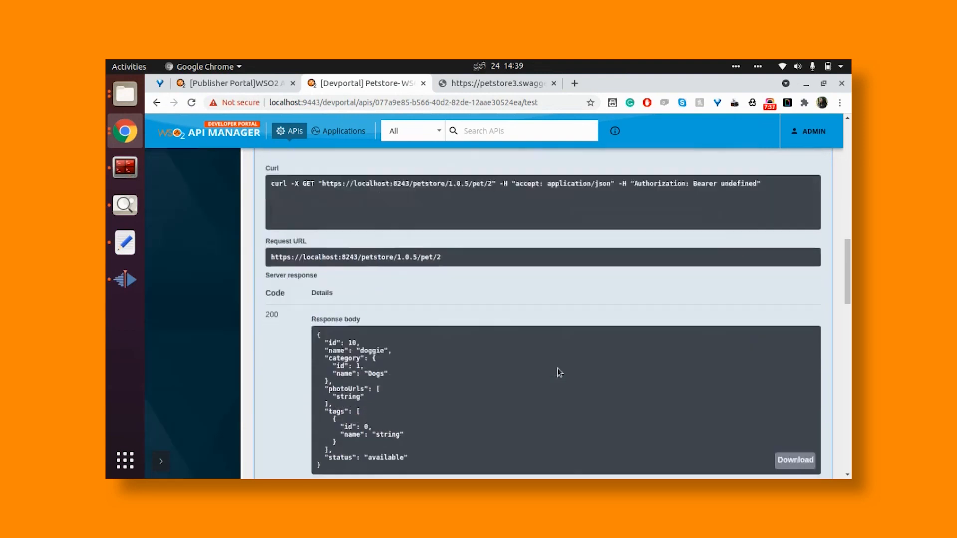